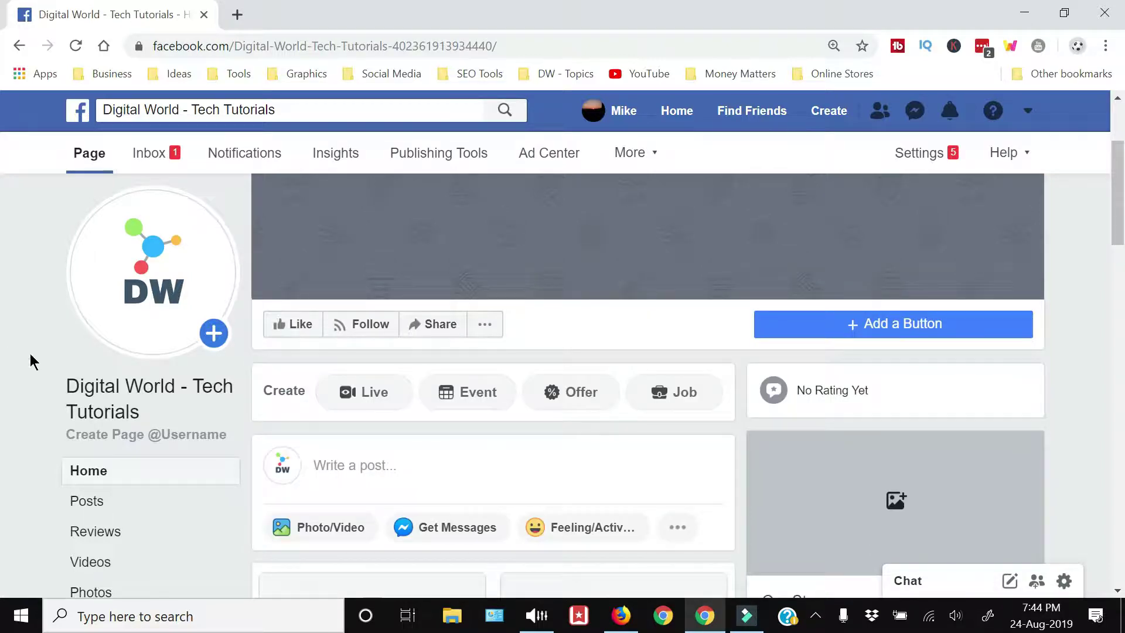
Start uploading How to Sign Out of Youtube on Android App.mp4 to the Page
scroll(23, 367, down, 1)
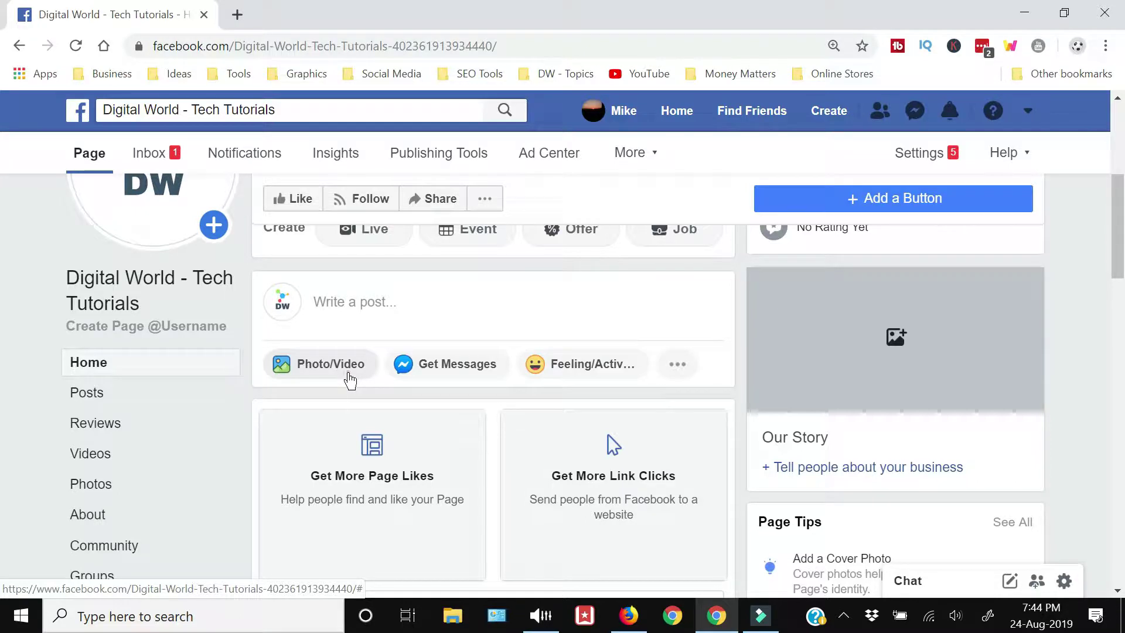
click(350, 378)
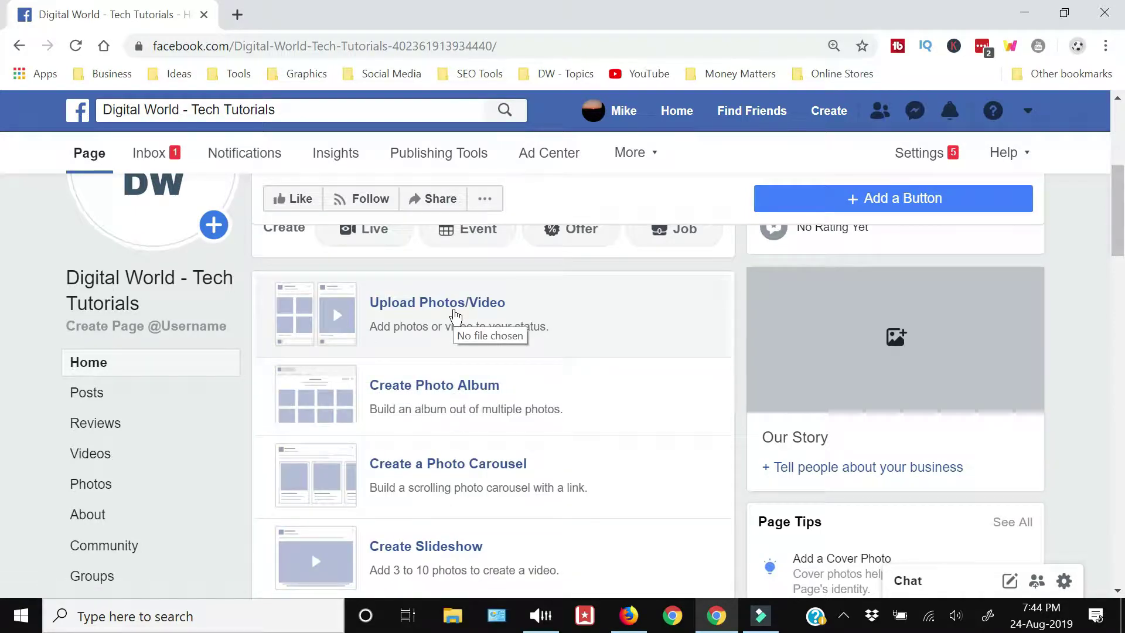
click(454, 315)
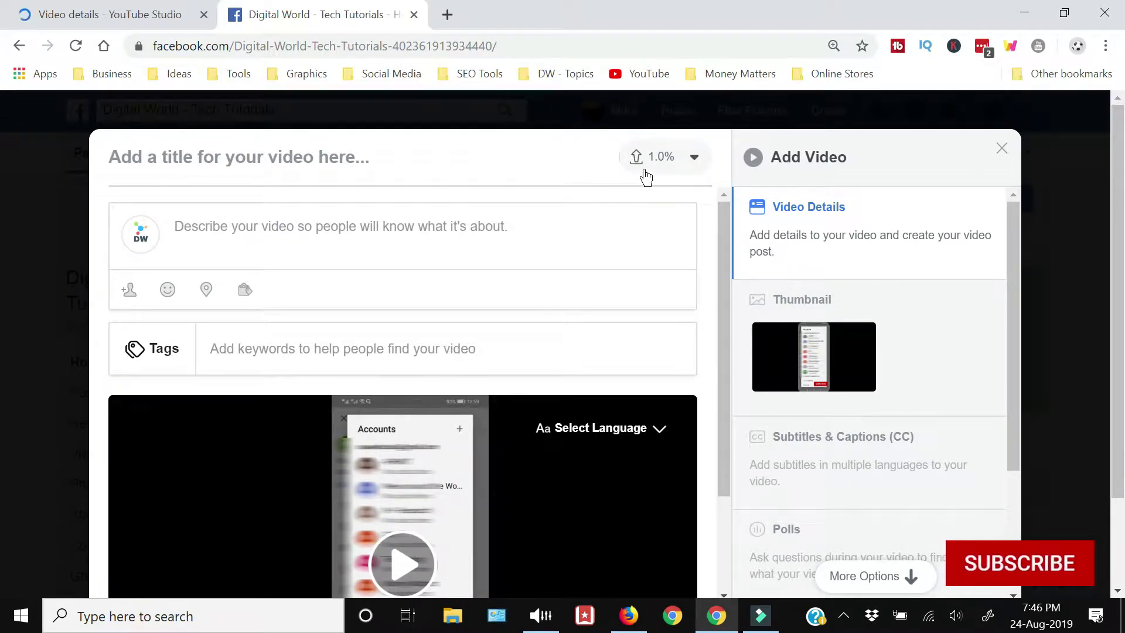
Check the upload progress, then copy the video title from YouTube Studio
click(693, 167)
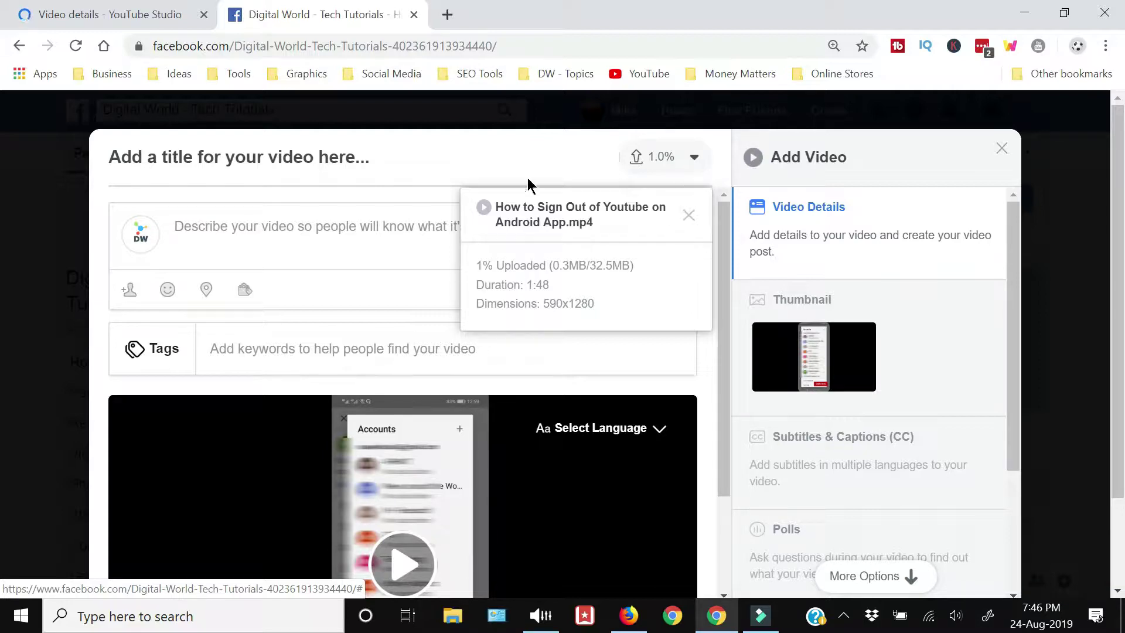
click(656, 181)
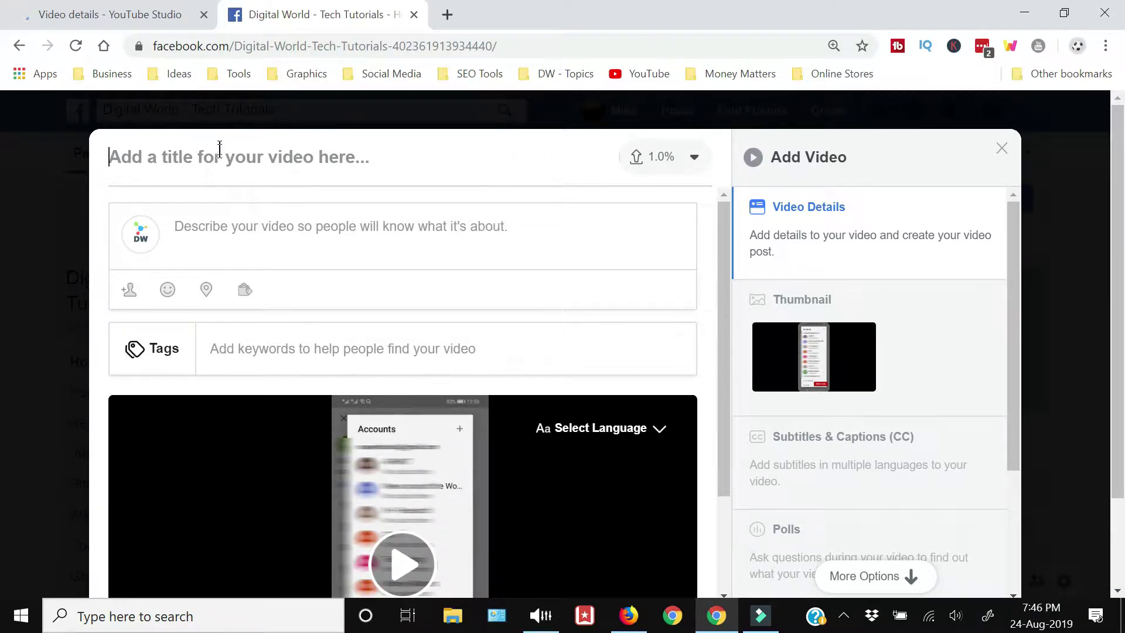
click(173, 17)
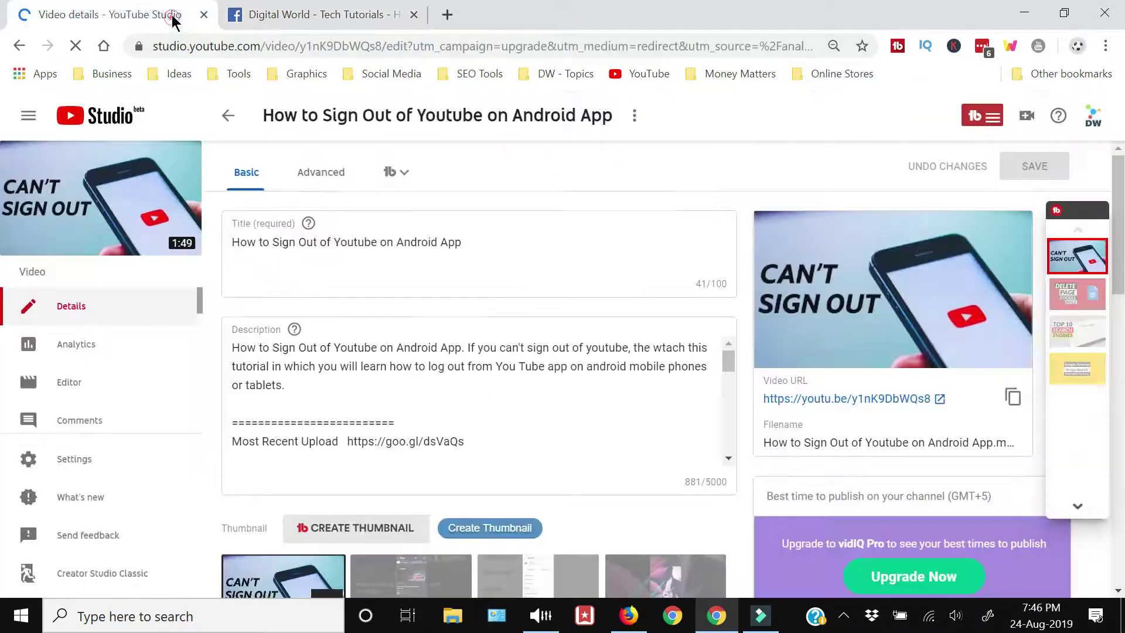
drag(485, 244, 235, 245)
key(ctrl+c)
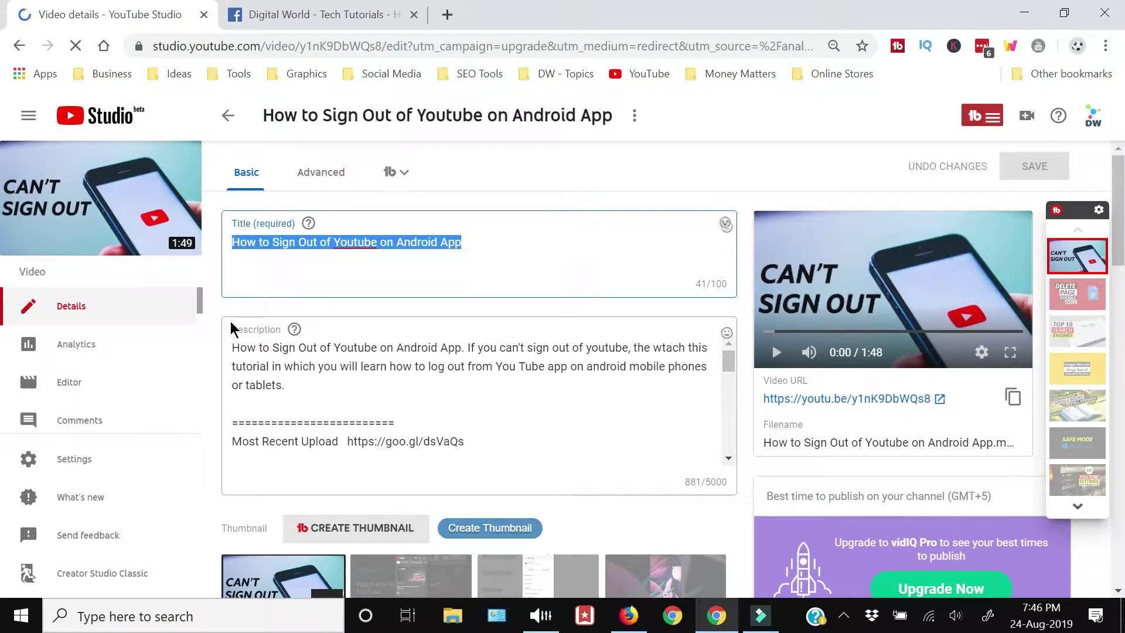
Paste 'How to Sign Out of Youtube on Android App' as the Facebook video title
click(355, 12)
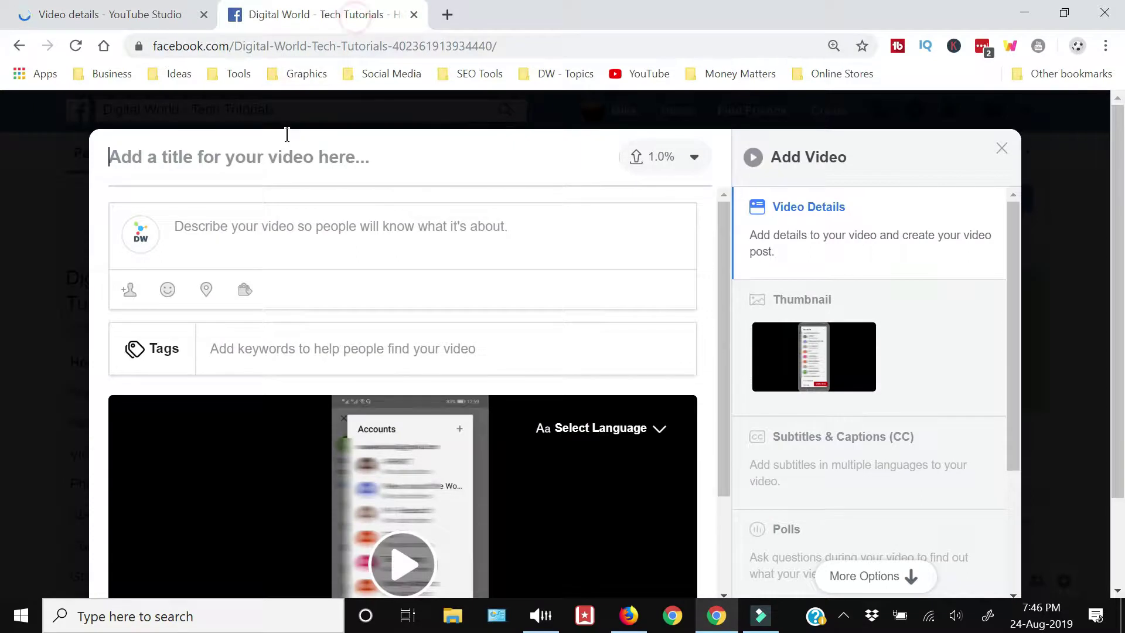
right_click(272, 166)
click(306, 295)
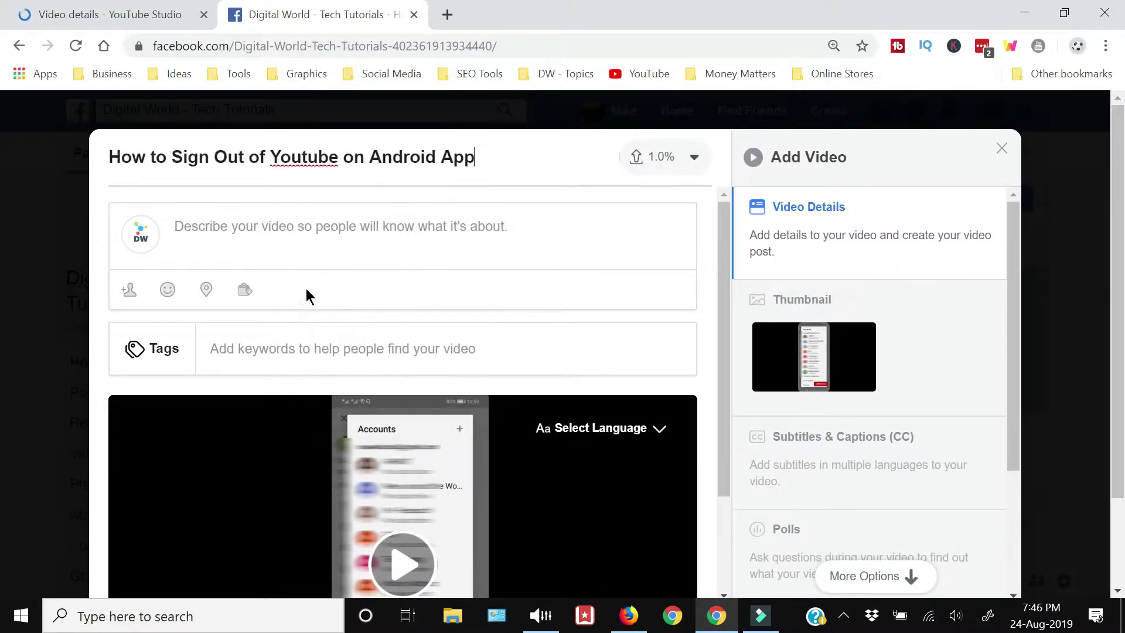
Copy the first description paragraph from the YouTube Studio page
click(304, 240)
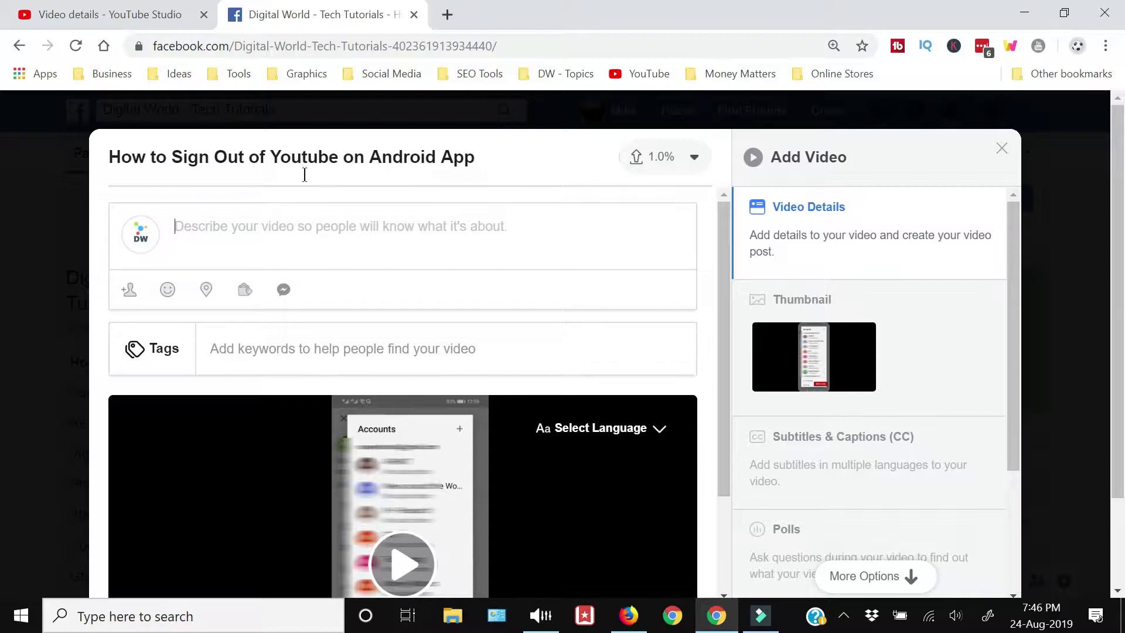
click(131, 14)
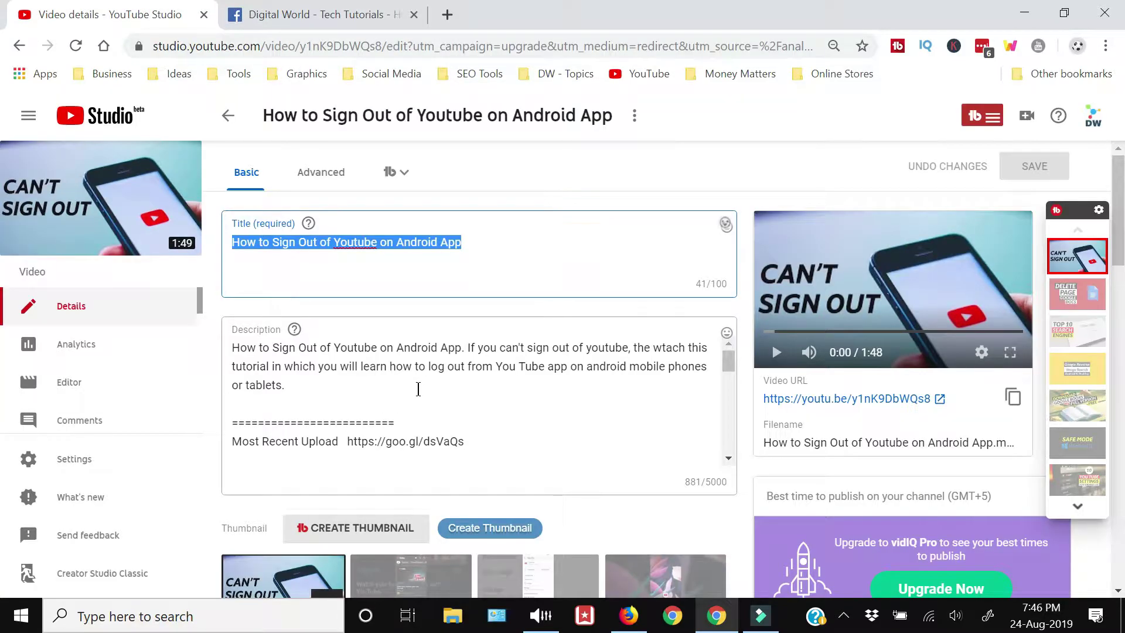
drag(343, 392, 228, 353)
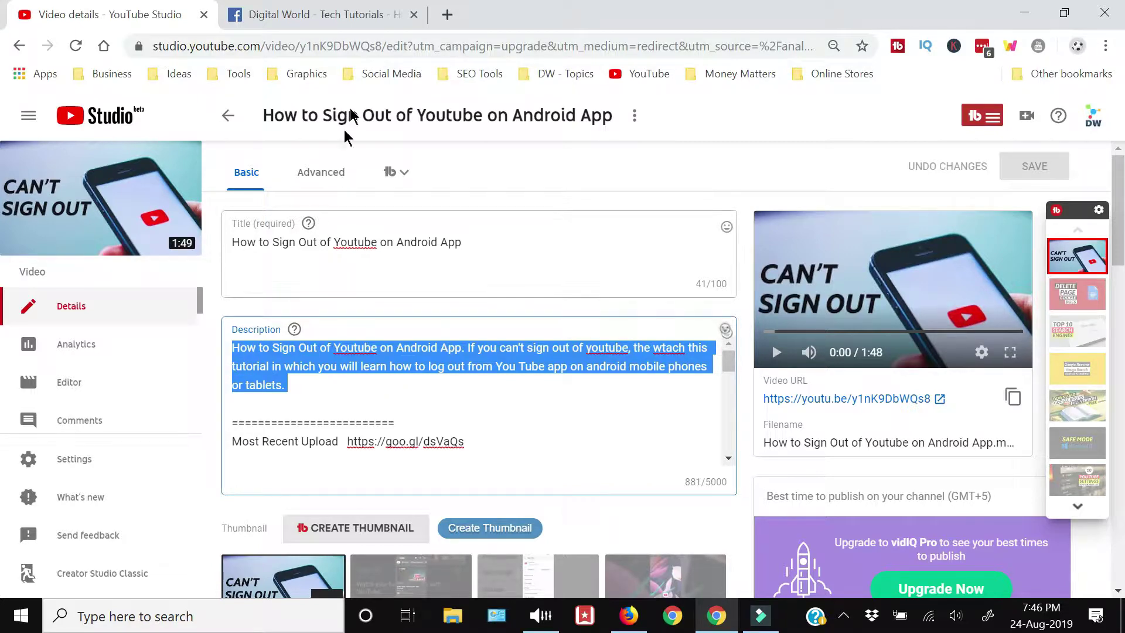
Paste the paragraph about logging out of the YouTube Android app as the description
click(353, 15)
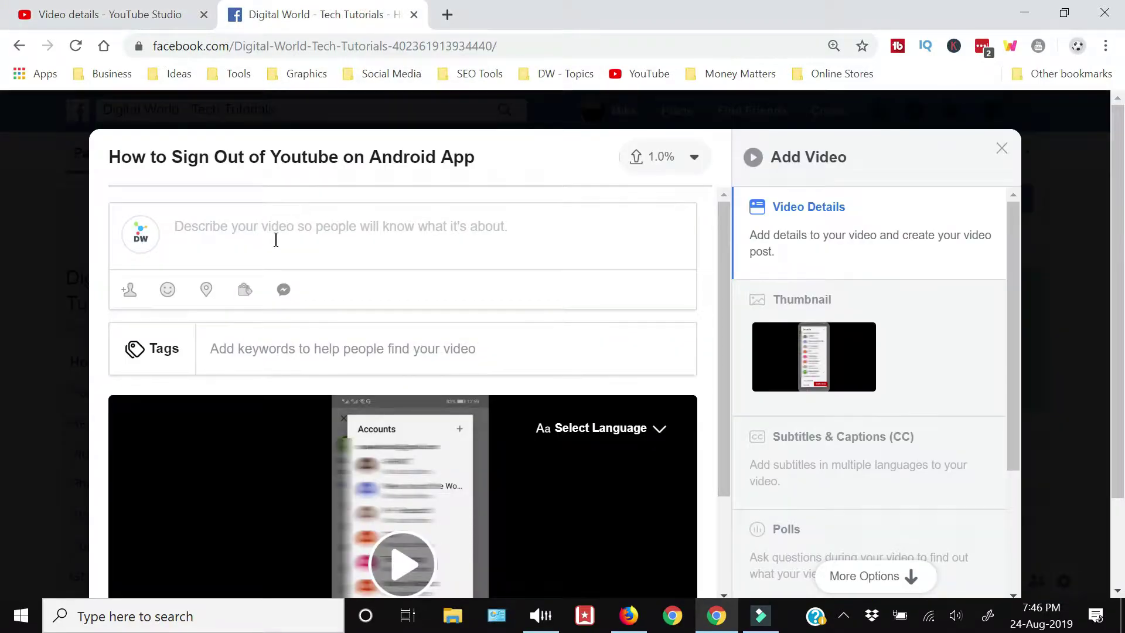
text(How to Sign Out of Youtube on Android App. If you can't sign out of youtube, then watch this tutorial in which you will learn how to log out from You Tube app on android mobile phones or tablets.)
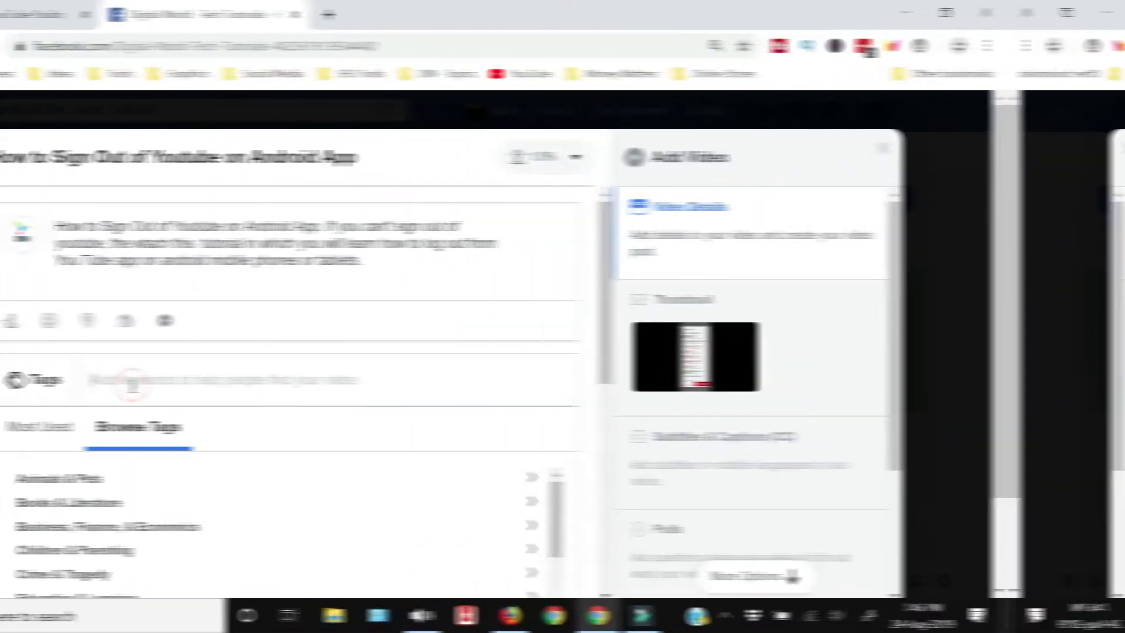
click(252, 385)
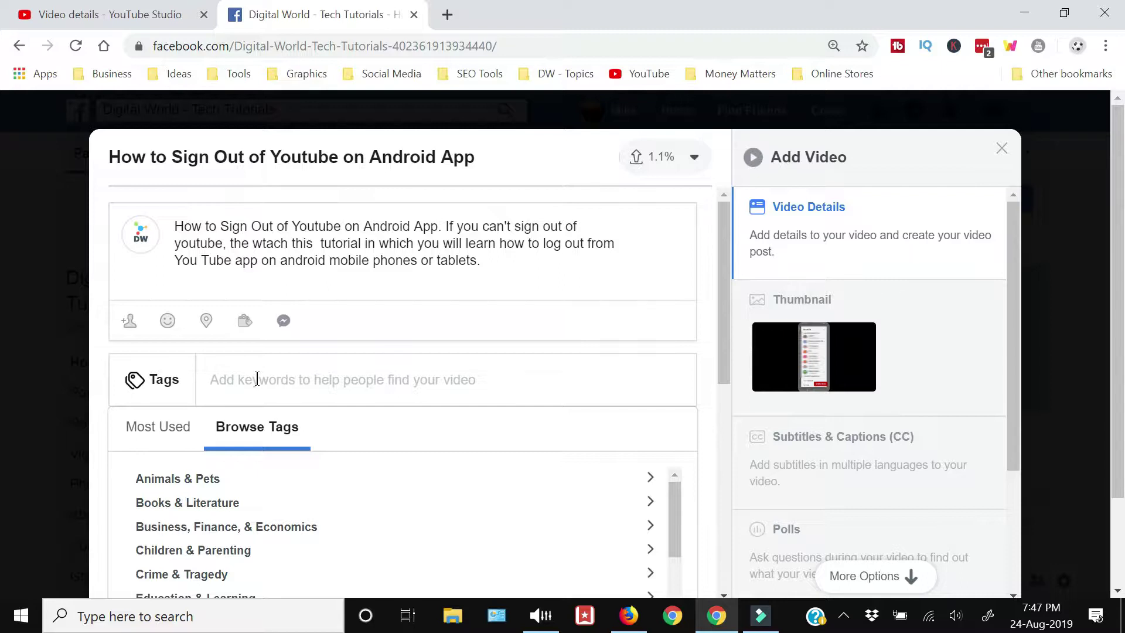
Add the video title 'How to Sign Out of Youtube on Android App' as the first tag
triple_click(299, 148)
right_click(300, 150)
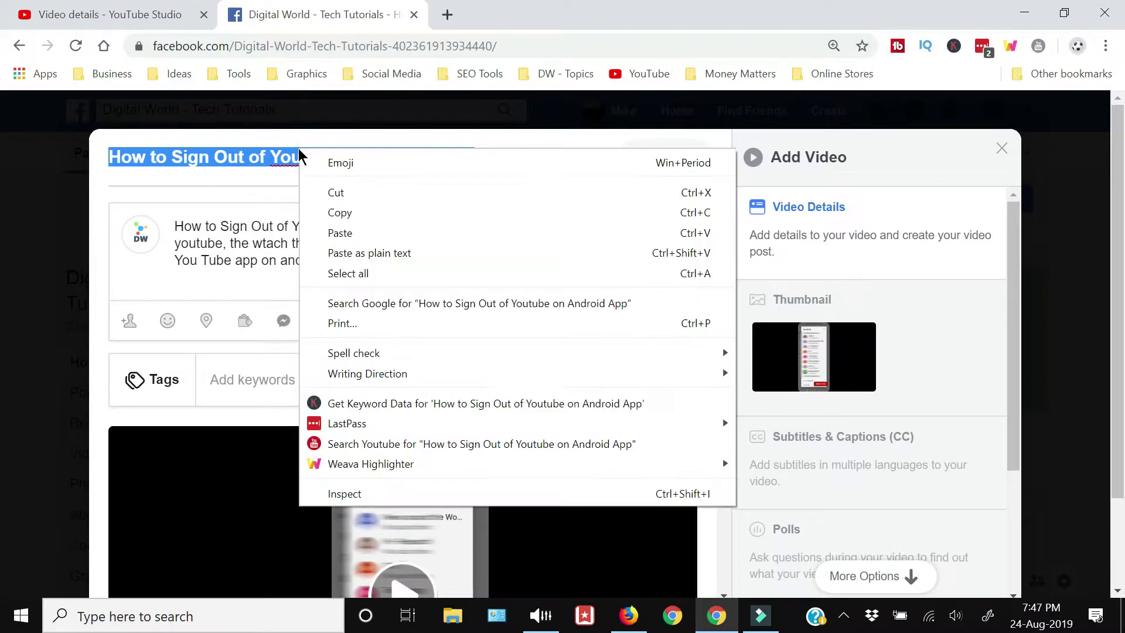
click(325, 211)
click(248, 384)
right_click(247, 382)
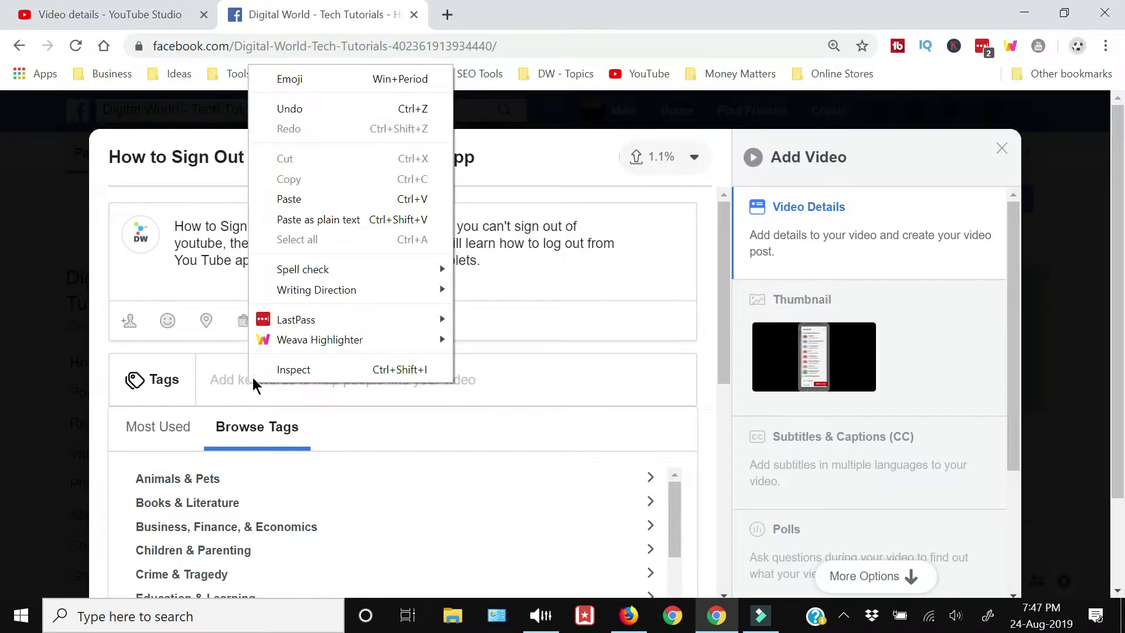
click(312, 221)
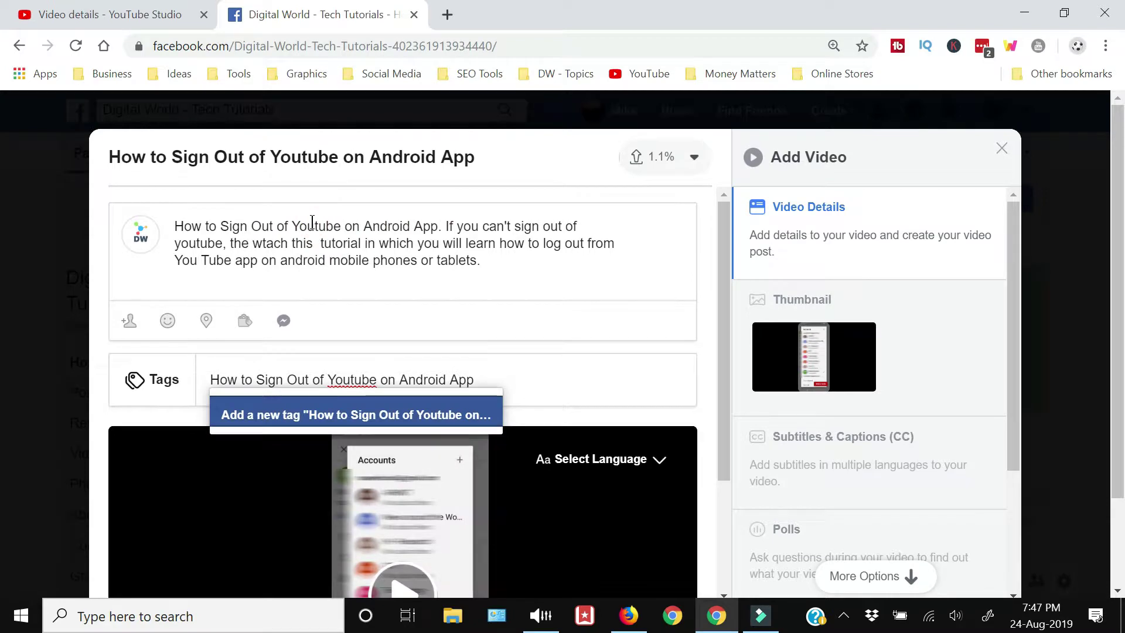
key(Return)
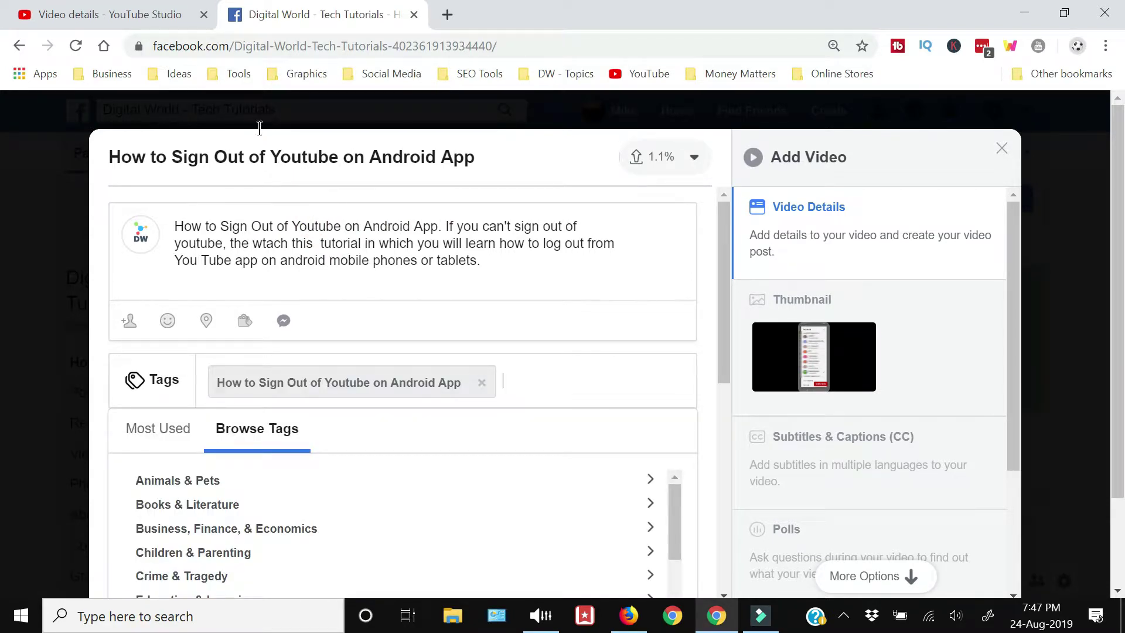
click(167, 19)
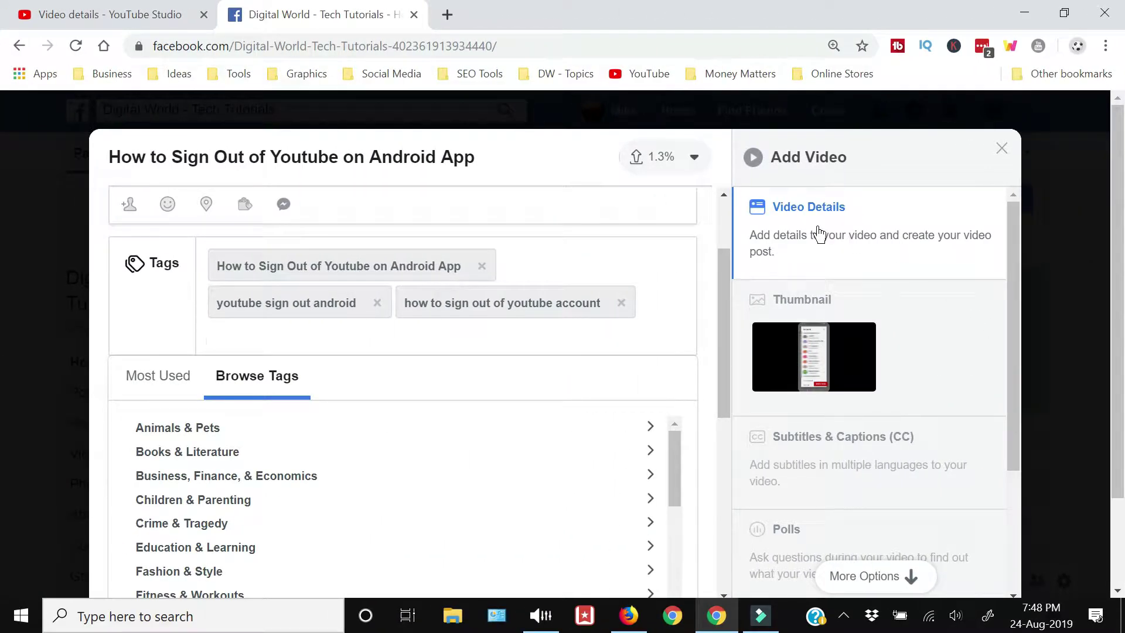
Replace the auto-generated thumbnails with the uploaded CAN'T SIGN OUT custom image
click(787, 341)
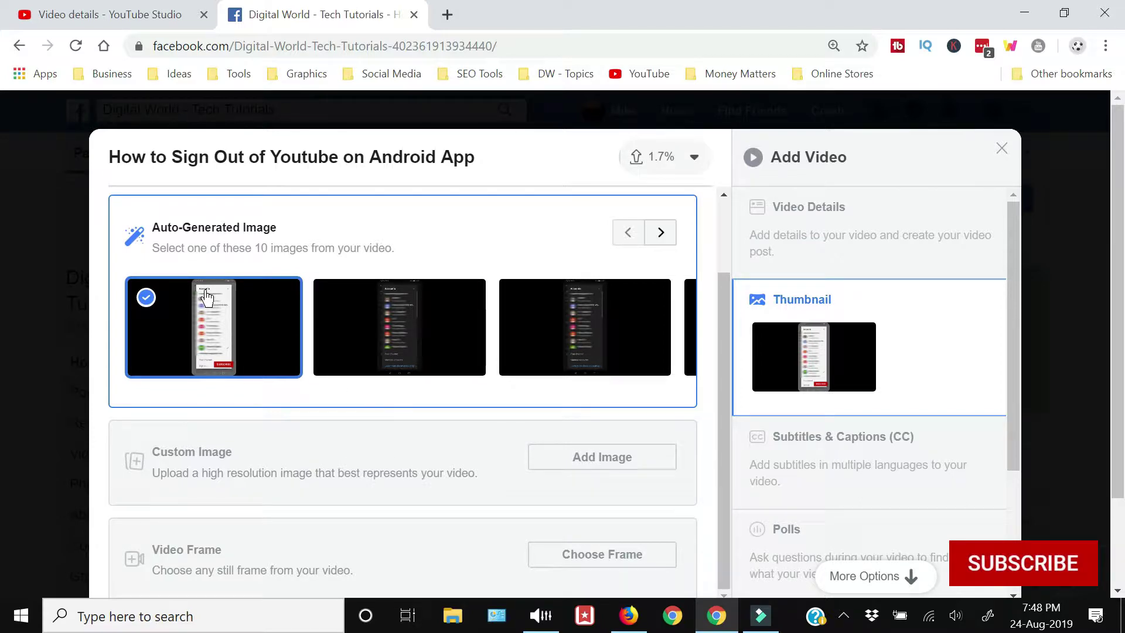
click(663, 233)
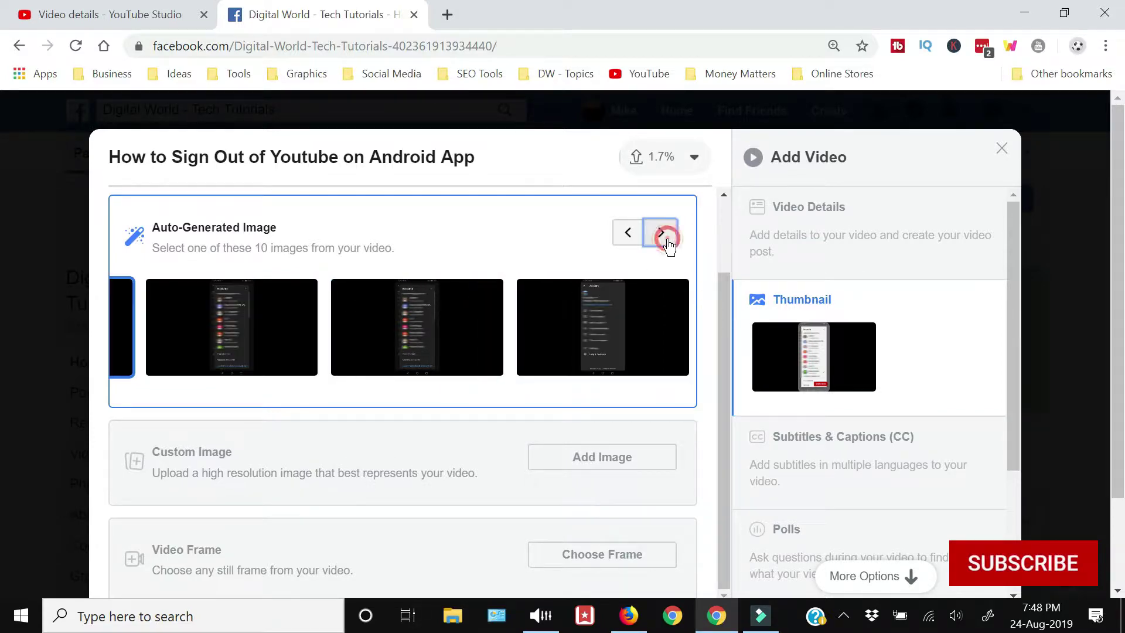
scroll(470, 464, down, 1)
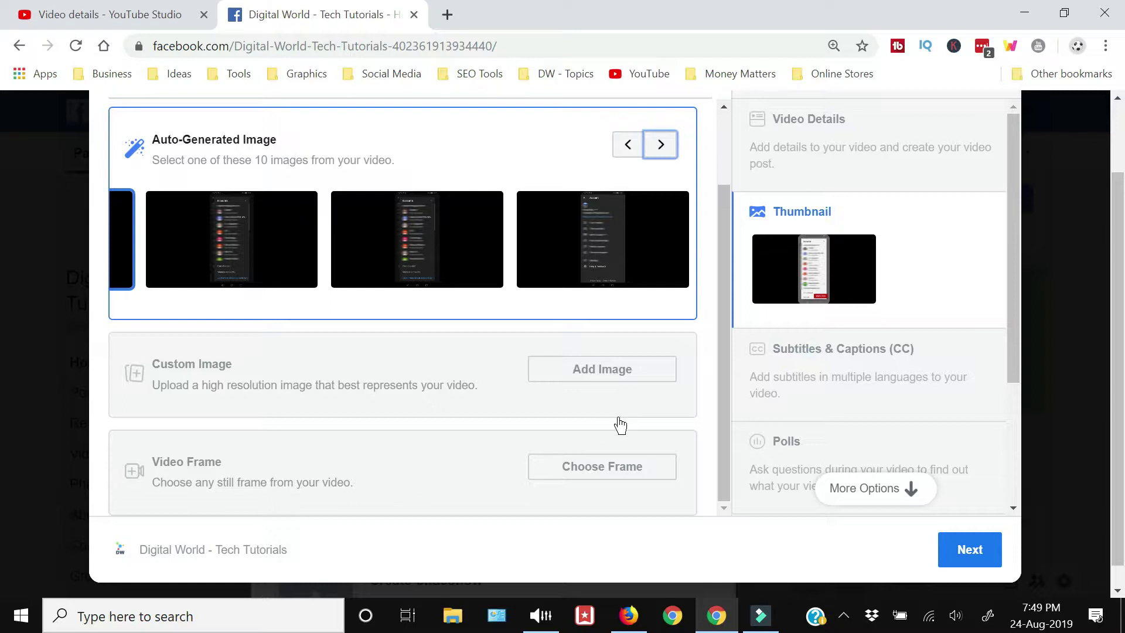
click(615, 372)
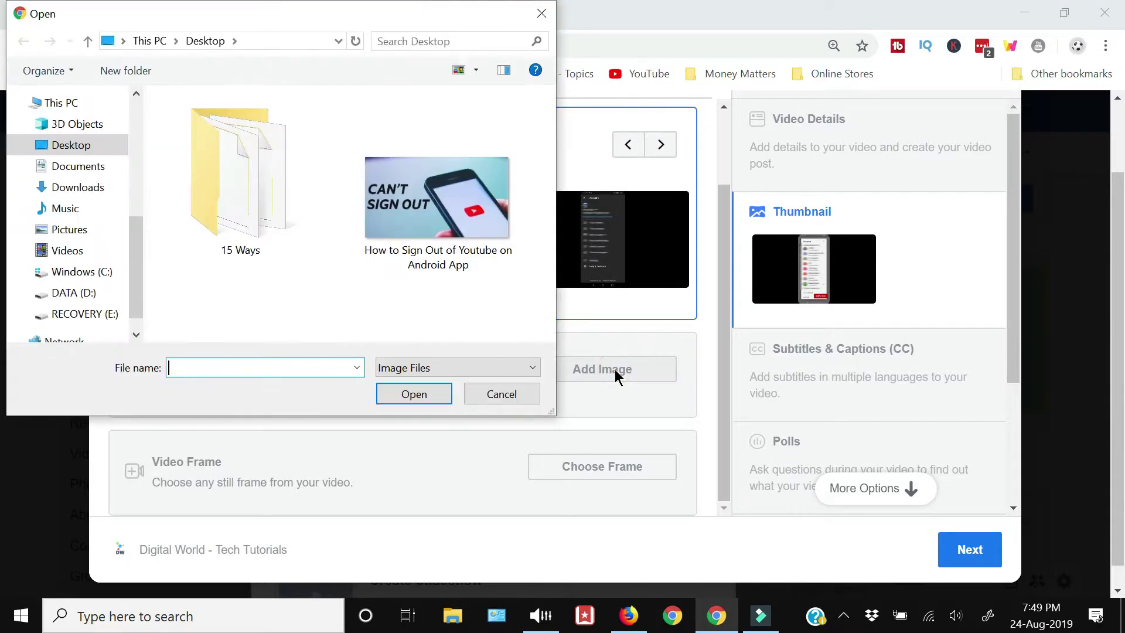
double_click(448, 222)
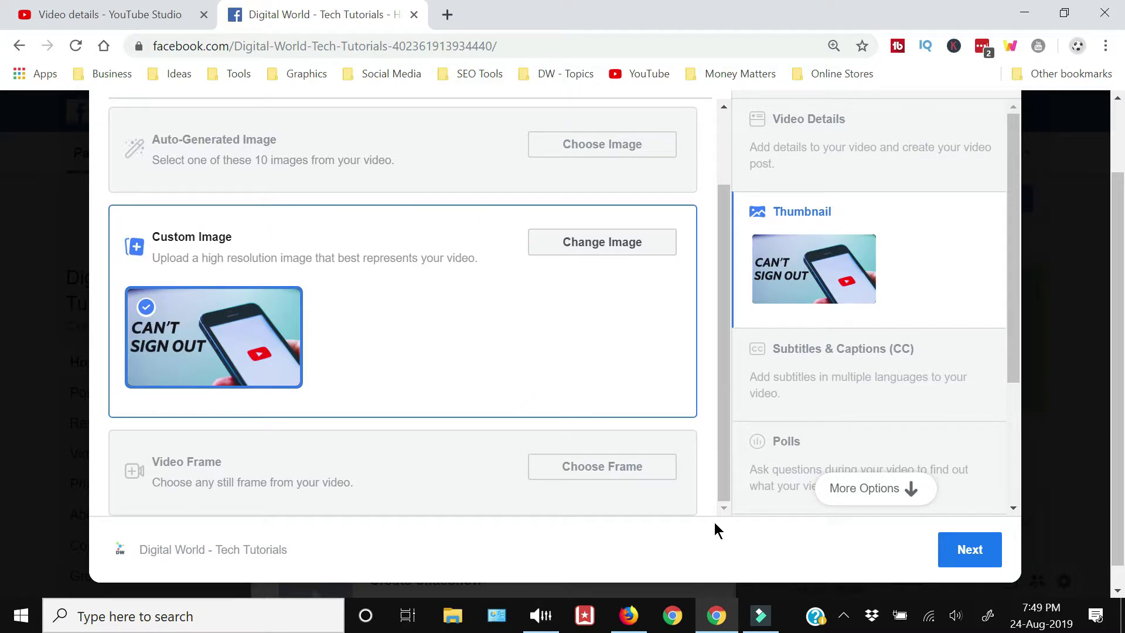
click(926, 379)
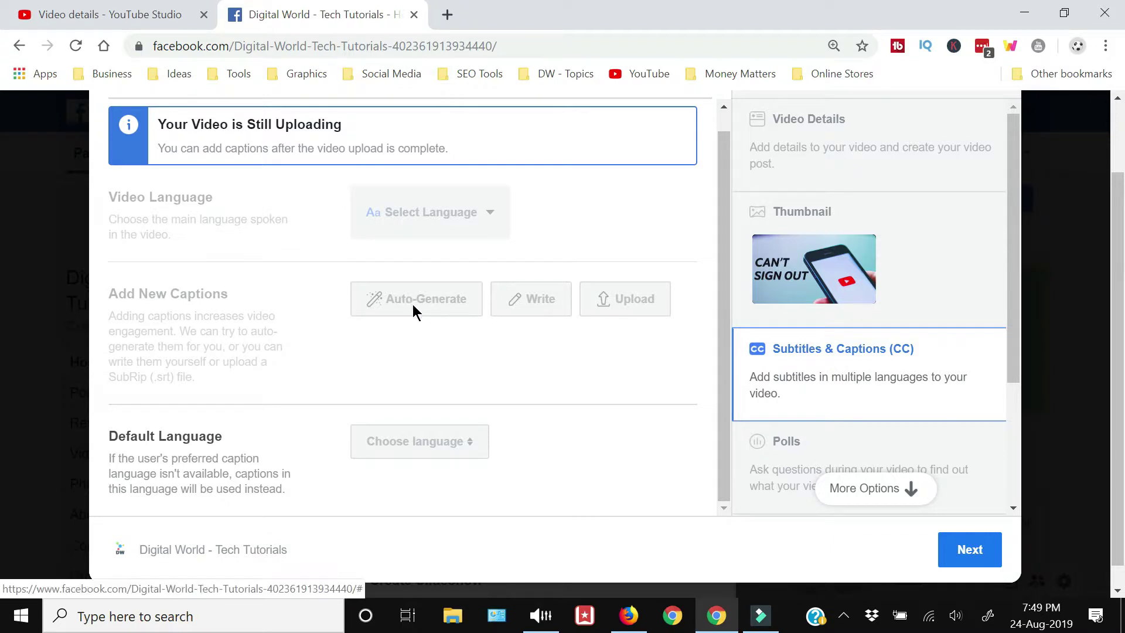
Skip the captions, unavailable during upload, and go to the video's Polls section
click(785, 488)
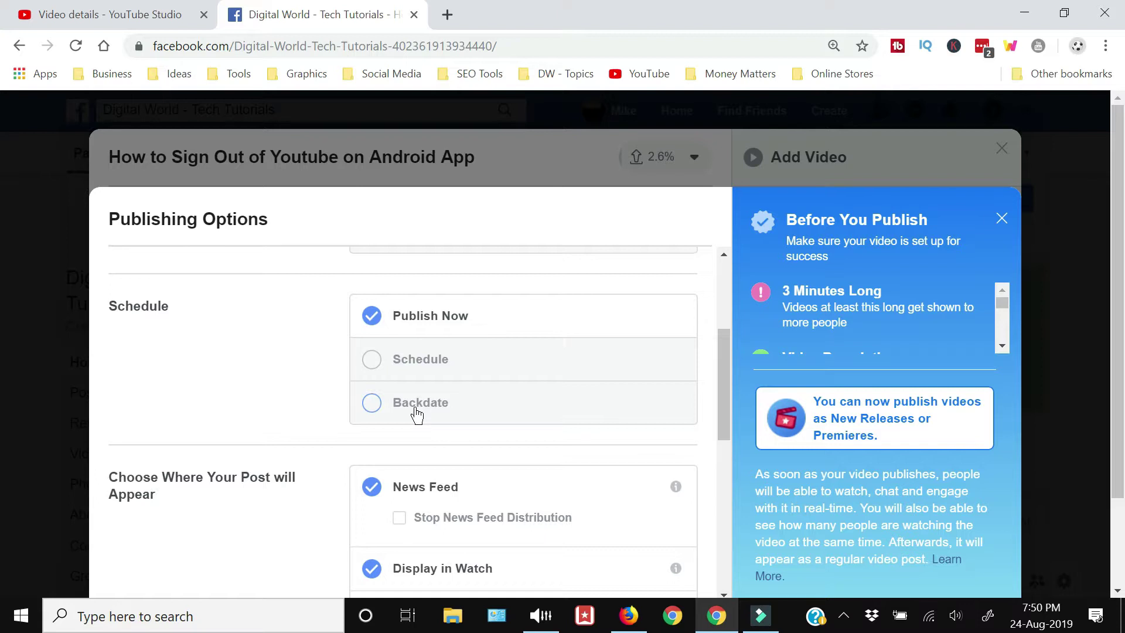
Review Publishing Options: Publish Now, News Feed, Display in Watch and Allow Embedding on
scroll(417, 415, down, 3)
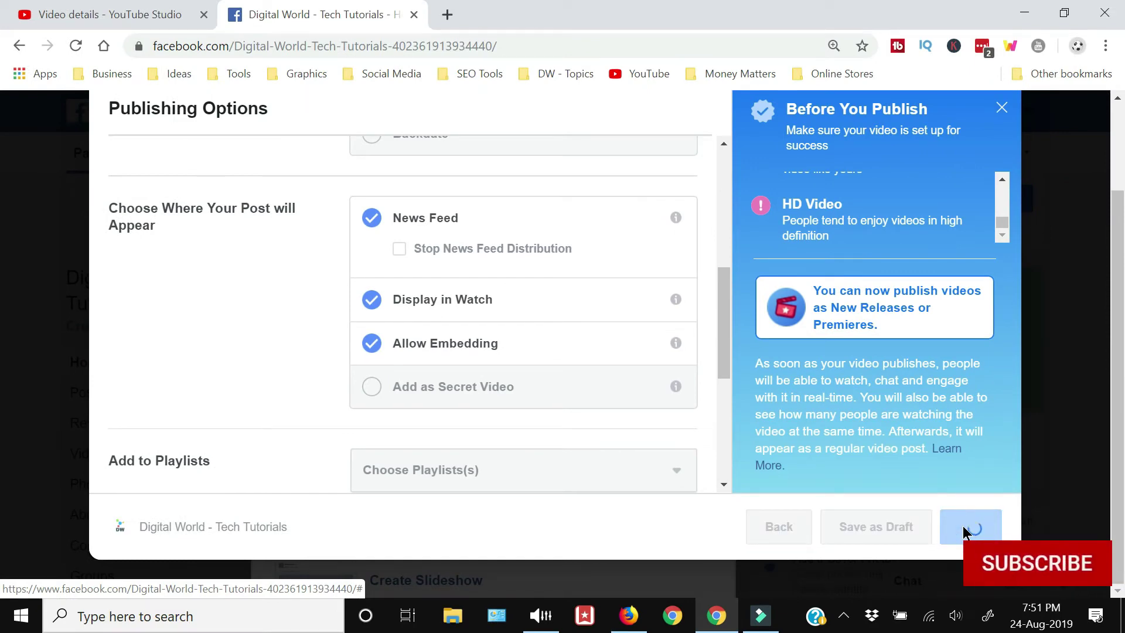
scroll(666, 426, up, 6)
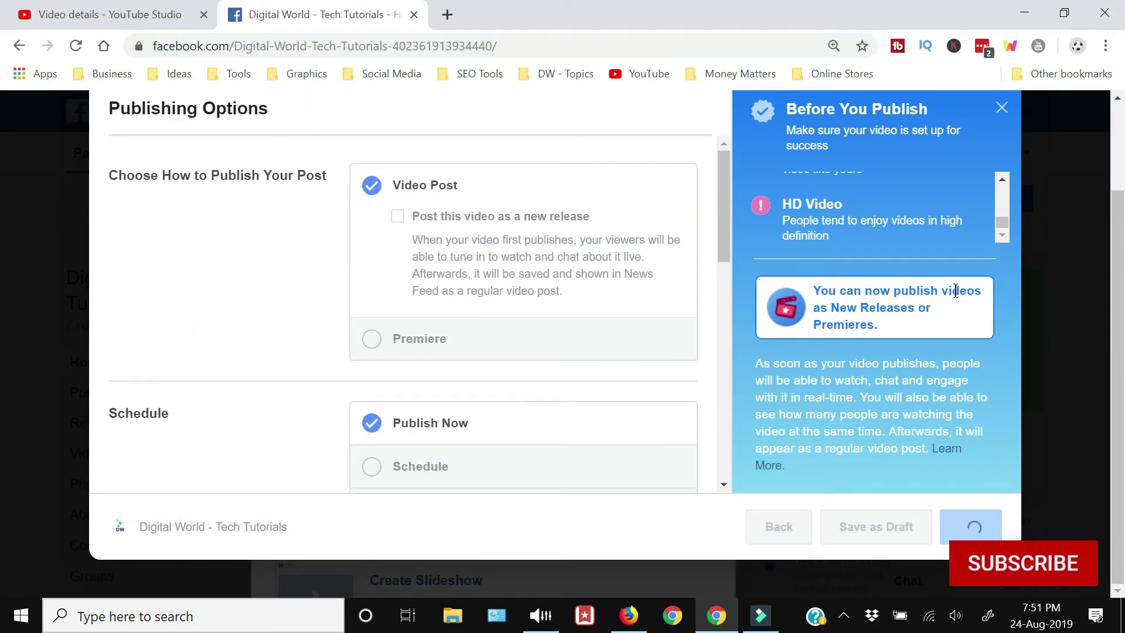
scroll(1120, 152, up, 2)
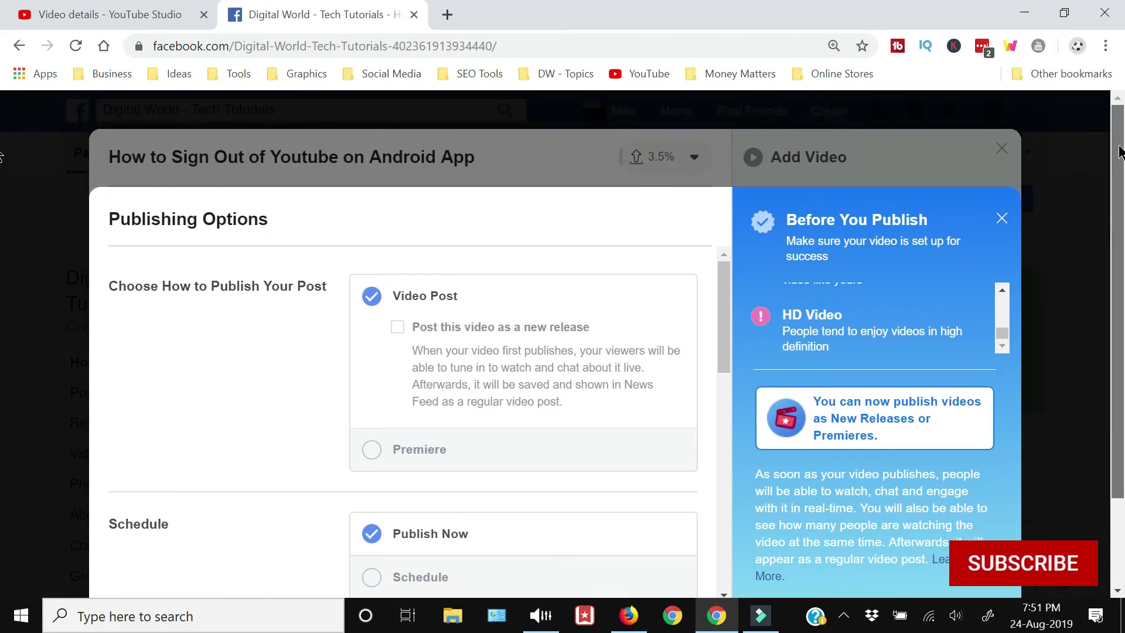